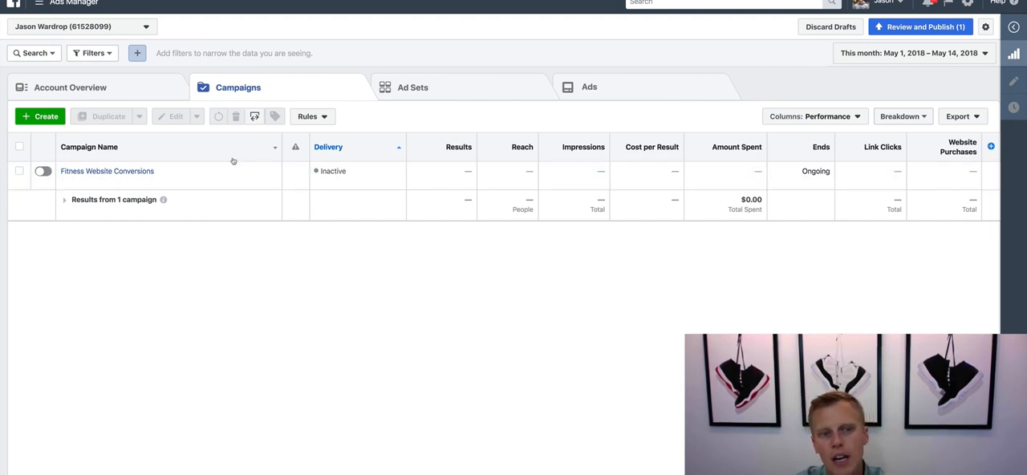
# - Start a new campaign from scratch, discarding the earlier draft, with Traffic as the marketing objective
pyautogui.click(39, 117)
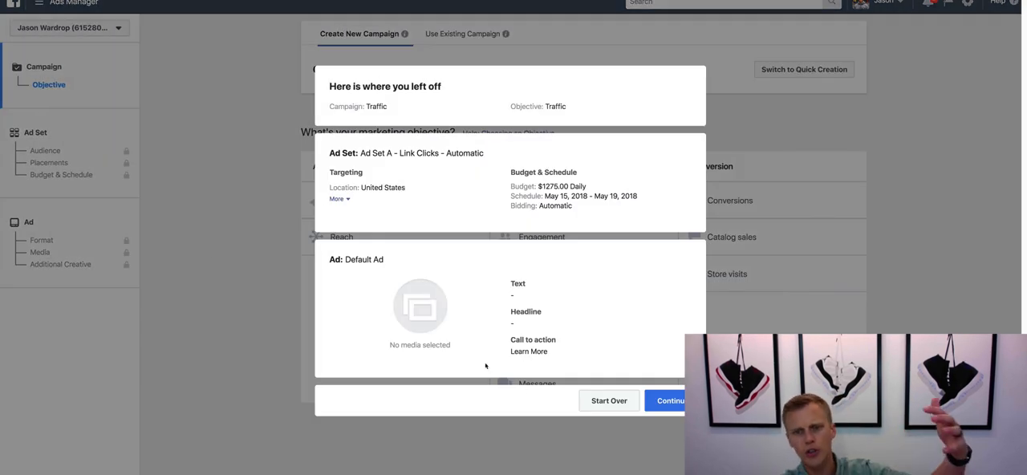
pyautogui.click(609, 401)
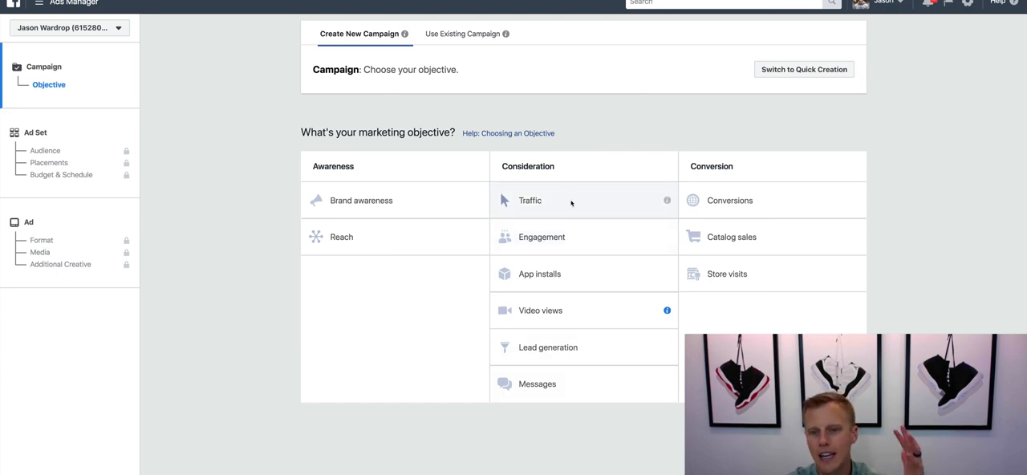
pyautogui.click(574, 205)
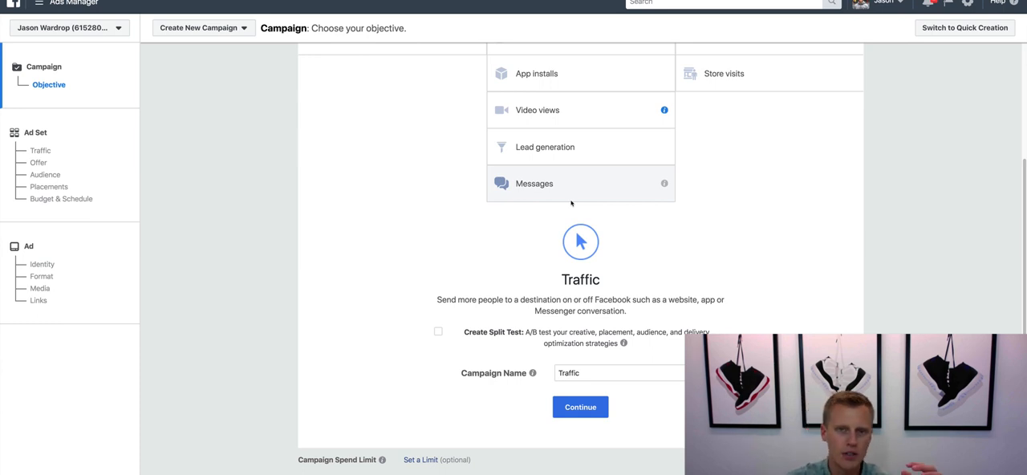
pyautogui.scroll(1, 571, 203)
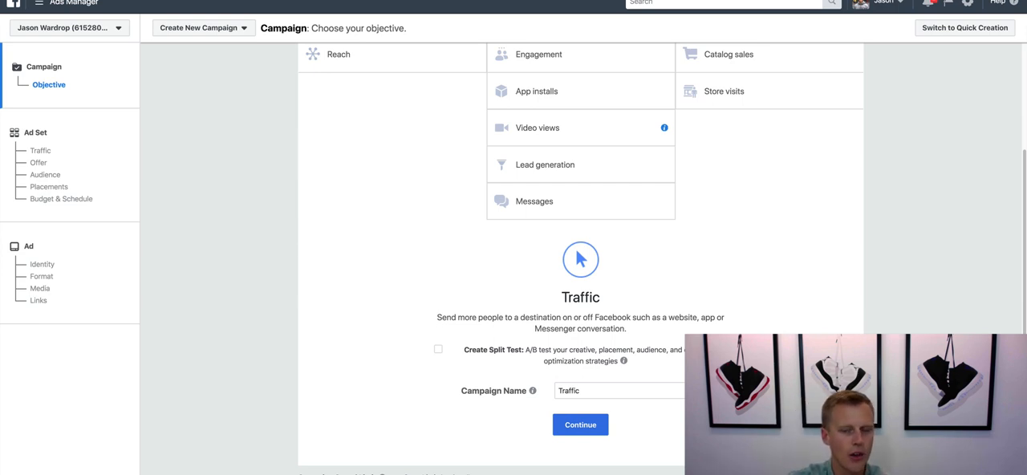
# - Enable Create Split Test, name the campaign "Traffic (Demo)" and continue to the ad set setup
pyautogui.click(438, 350)
pyautogui.click(590, 369)
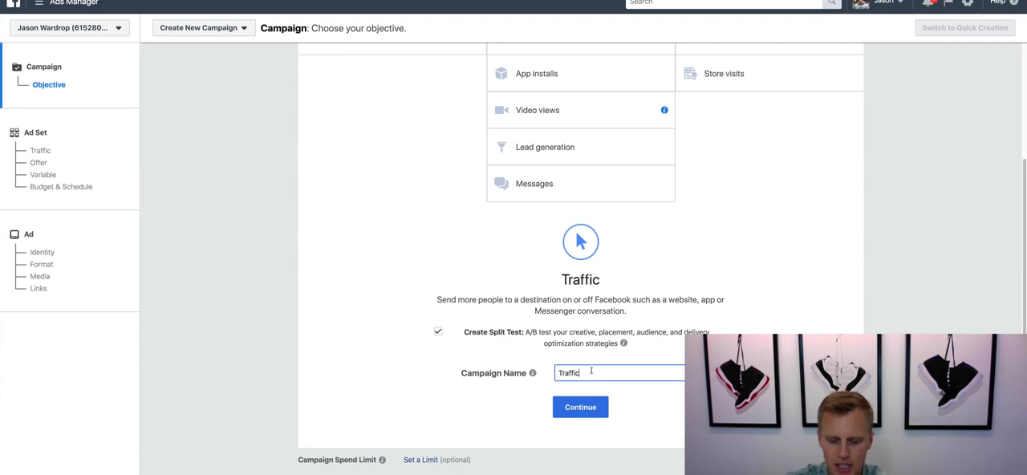
pyautogui.write('(DEm')
pyautogui.press('BackSpace')
pyautogui.press('BackSpace')
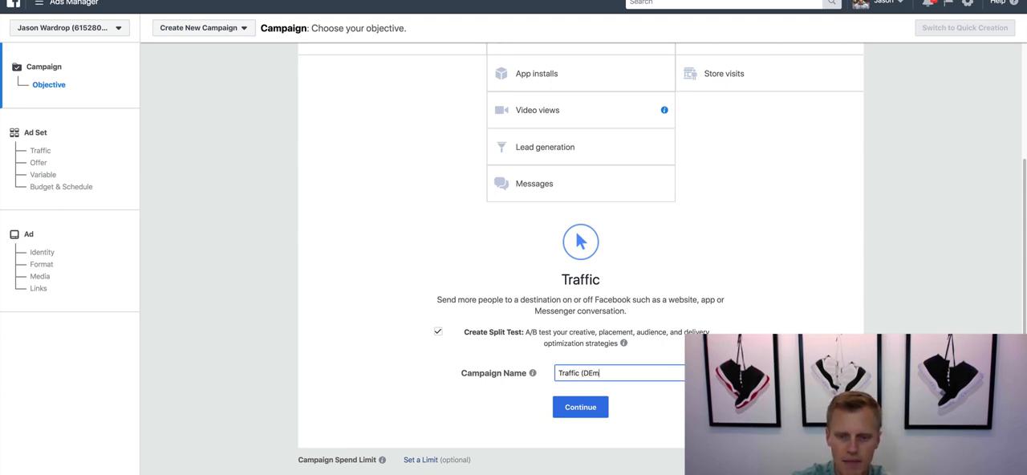
pyautogui.write('emo)')
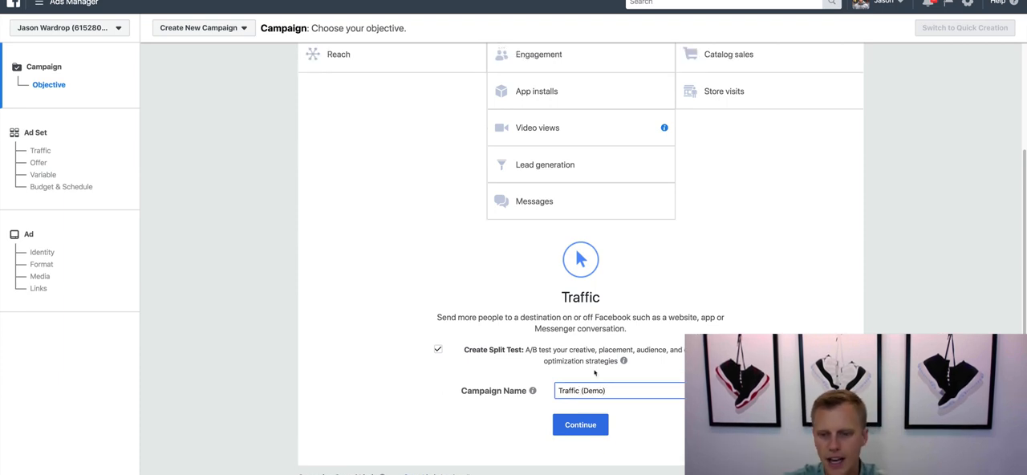
pyautogui.click(587, 426)
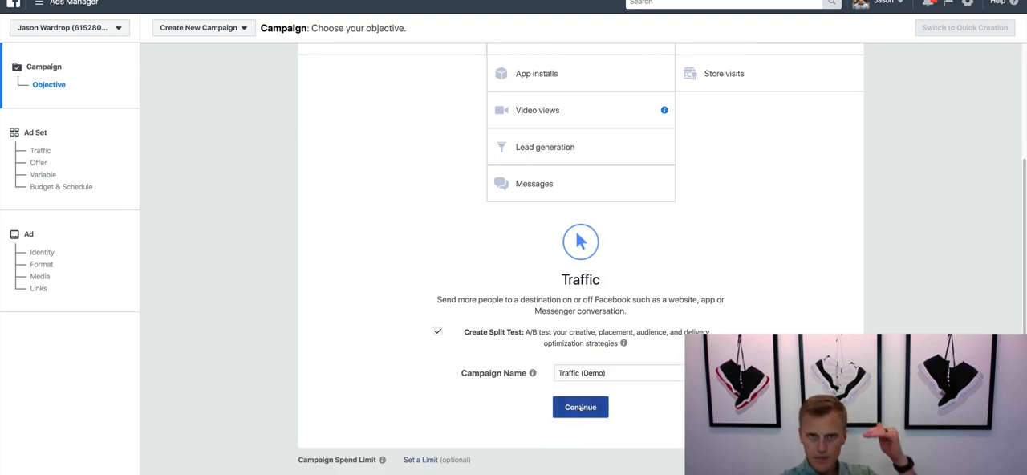
pyautogui.scroll(1, 588, 413)
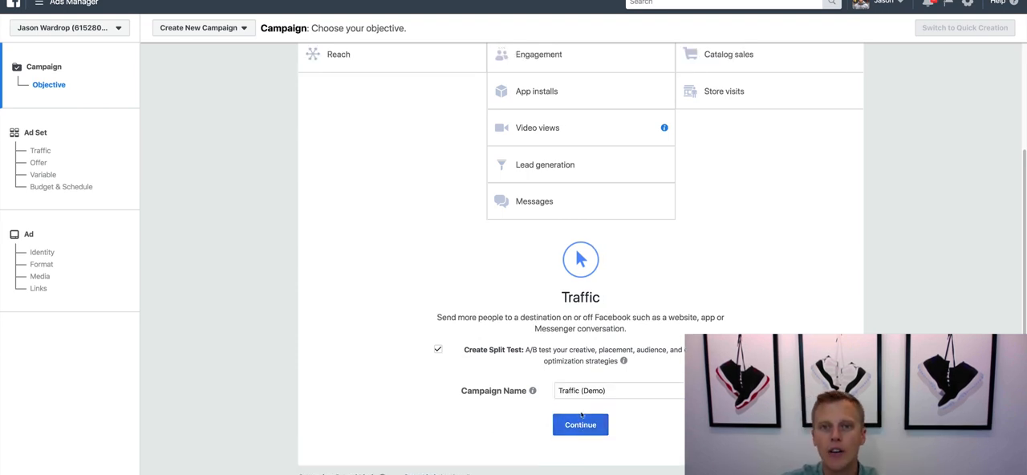
pyautogui.click(580, 429)
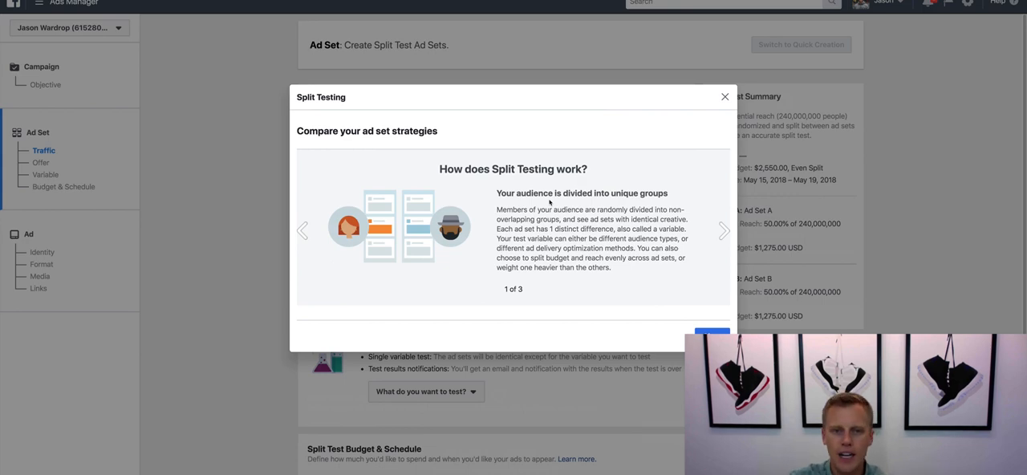
# - Read through the introduction slides on how split testing works and dismiss them
pyautogui.click(723, 233)
pyautogui.click(722, 233)
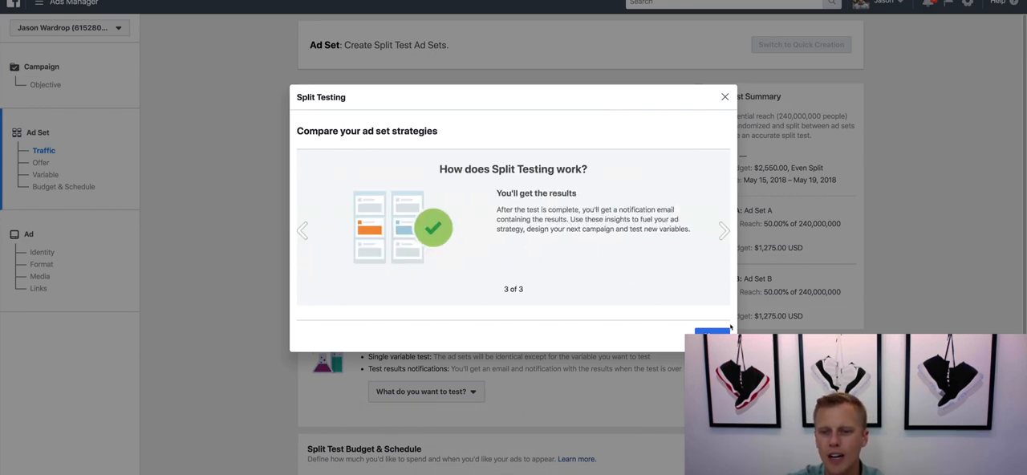
pyautogui.click(712, 336)
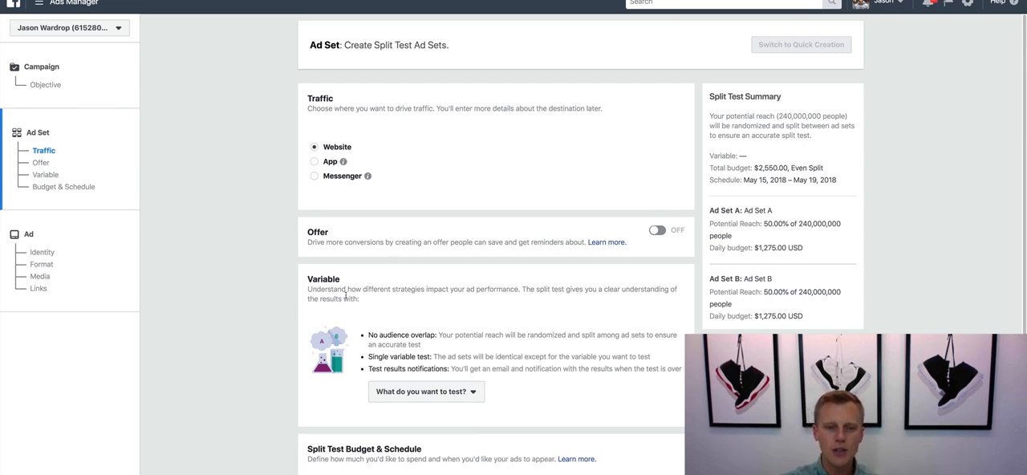
# - Set the split test variable to Placement
pyautogui.scroll(-2, 347, 297)
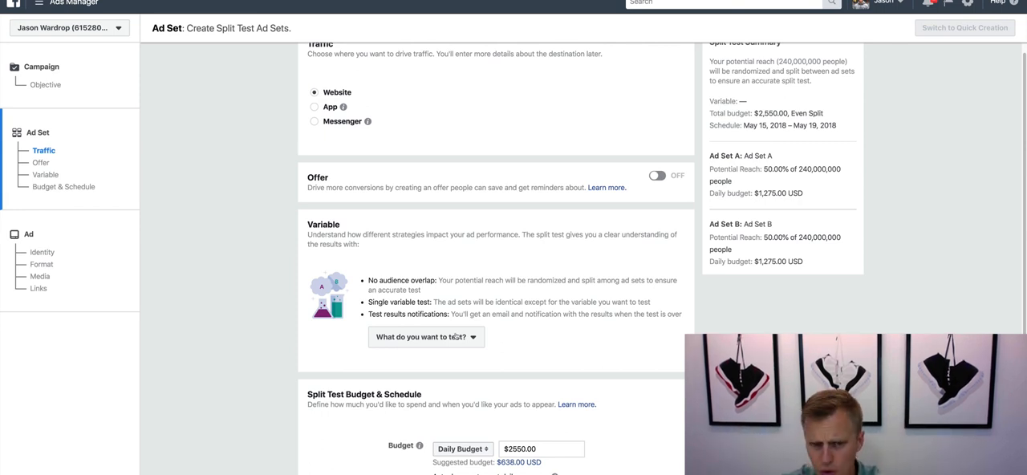
pyautogui.click(455, 338)
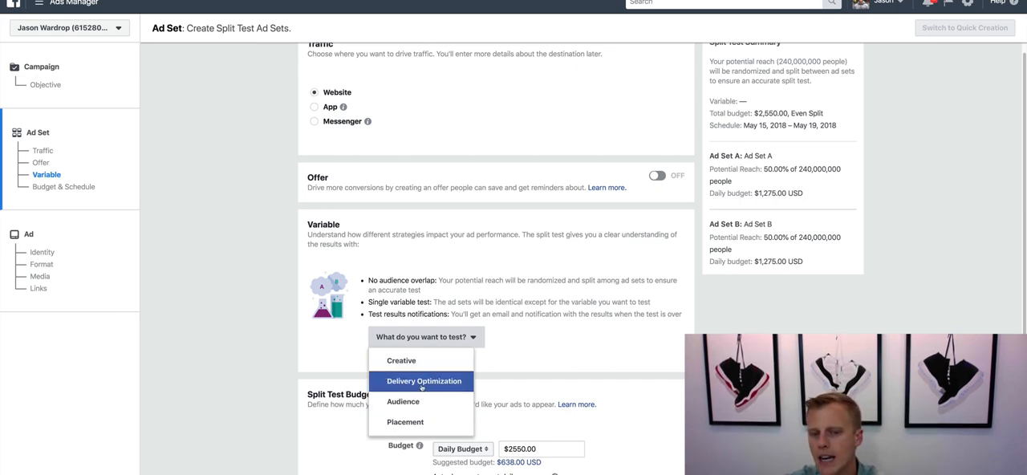
pyautogui.click(435, 426)
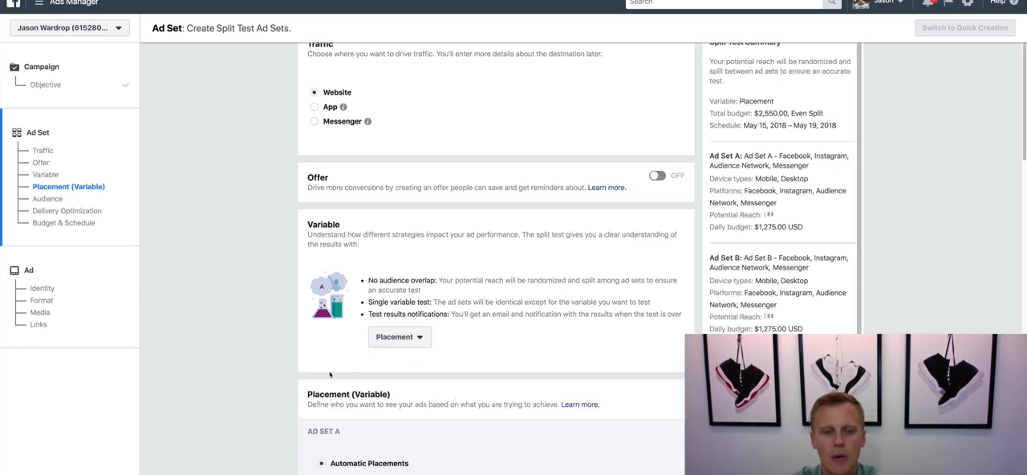
# - Edit Ad Set B's placements to keep only Facebook Feeds, excluding Instant Articles, Right Column, Marketplace, Instagram, Audience Network and Messenger
pyautogui.scroll(-2, 306, 390)
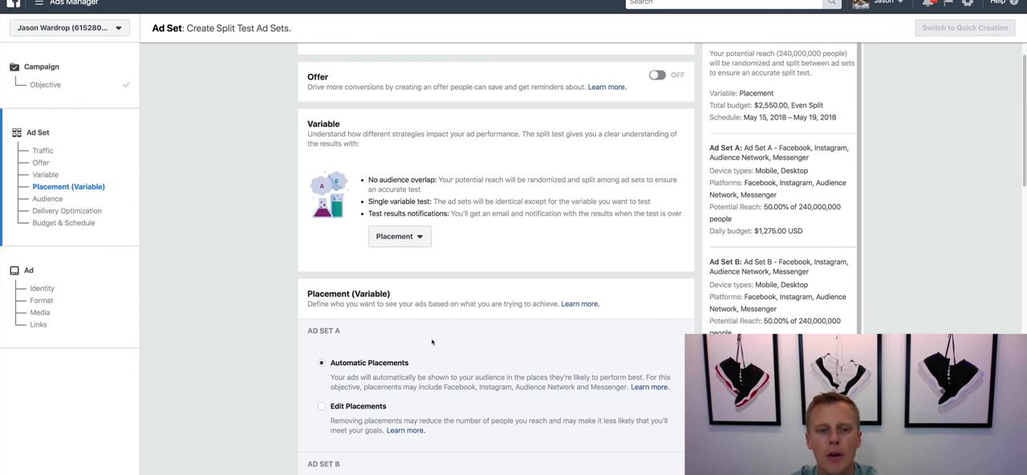
pyautogui.scroll(-1, 305, 361)
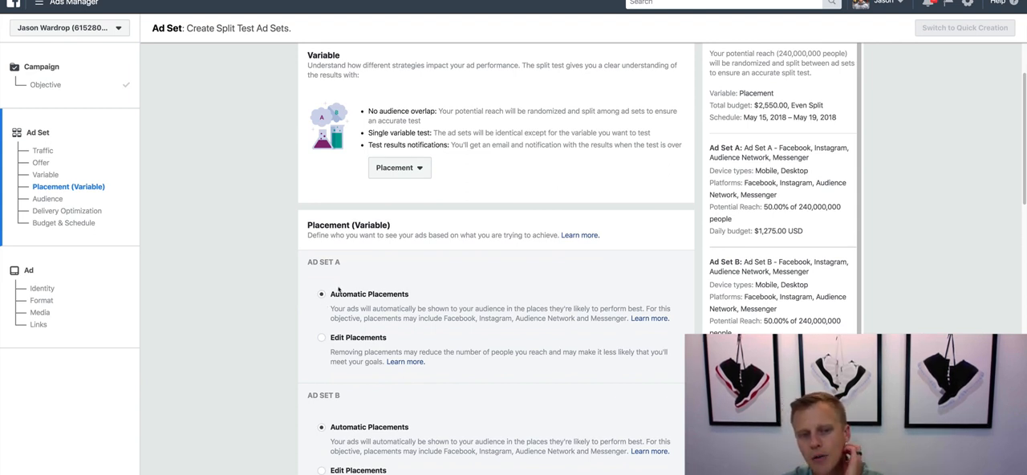
pyautogui.scroll(-1, 339, 290)
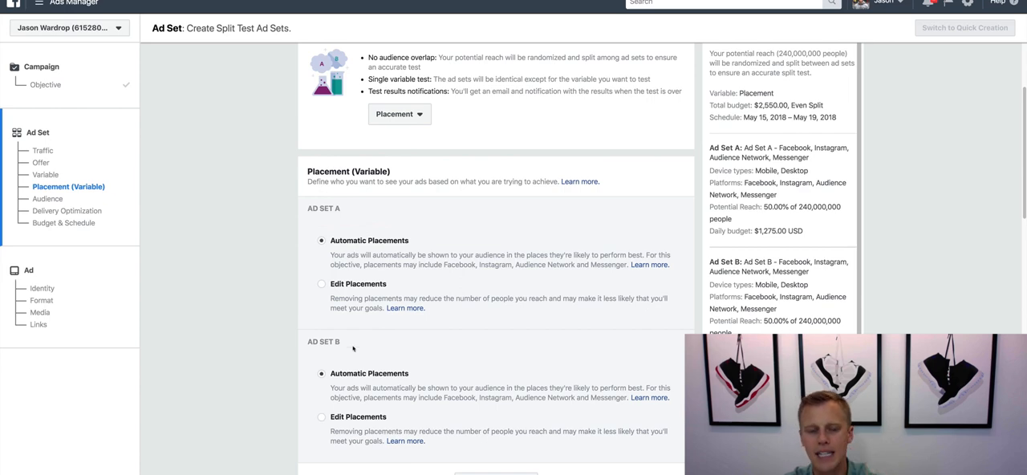
pyautogui.scroll(-1, 352, 375)
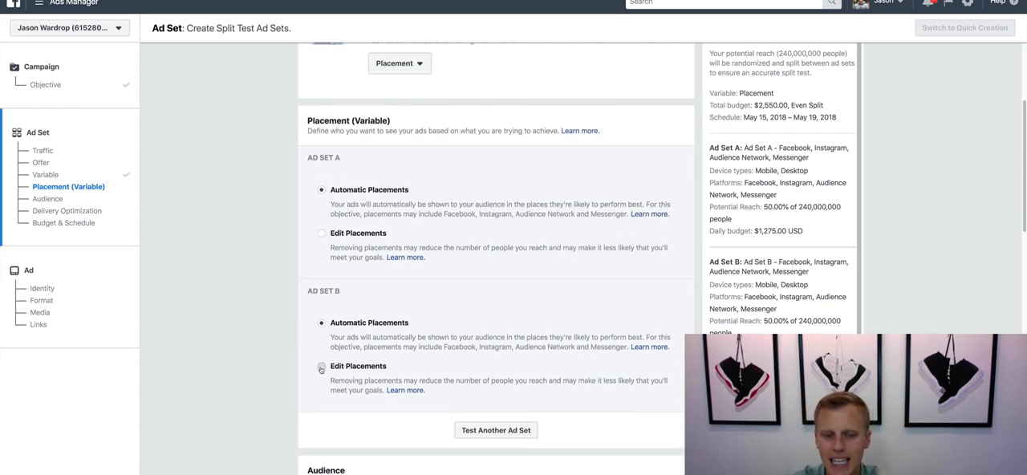
pyautogui.click(321, 369)
pyautogui.scroll(-4, 319, 366)
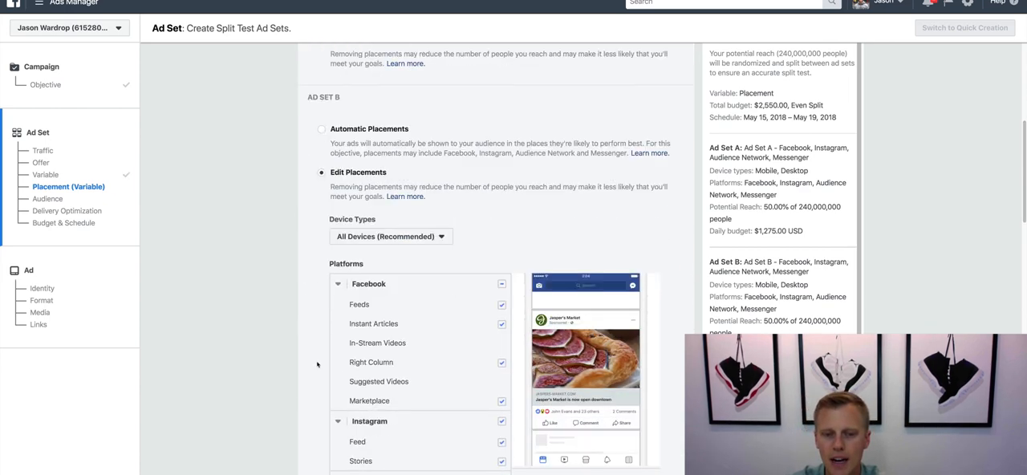
pyautogui.scroll(-1, 317, 364)
pyautogui.click(502, 272)
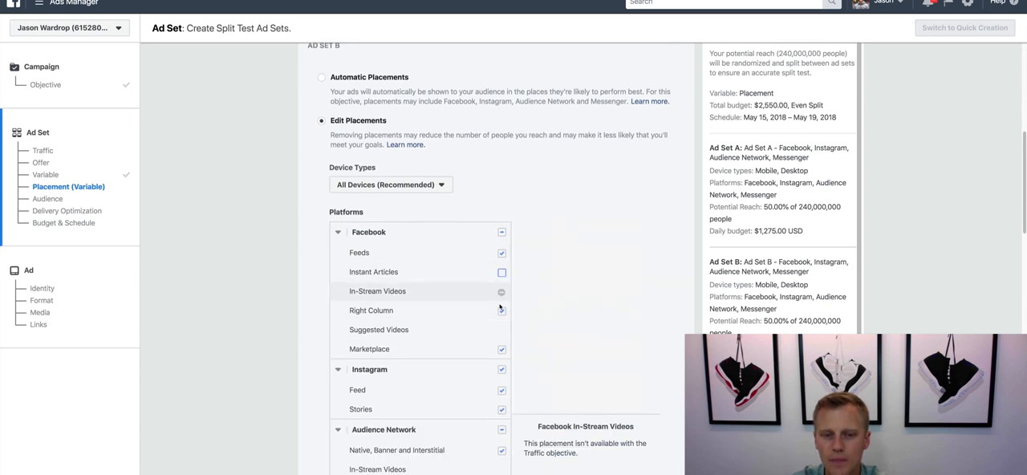
pyautogui.click(502, 310)
pyautogui.click(502, 350)
pyautogui.click(502, 369)
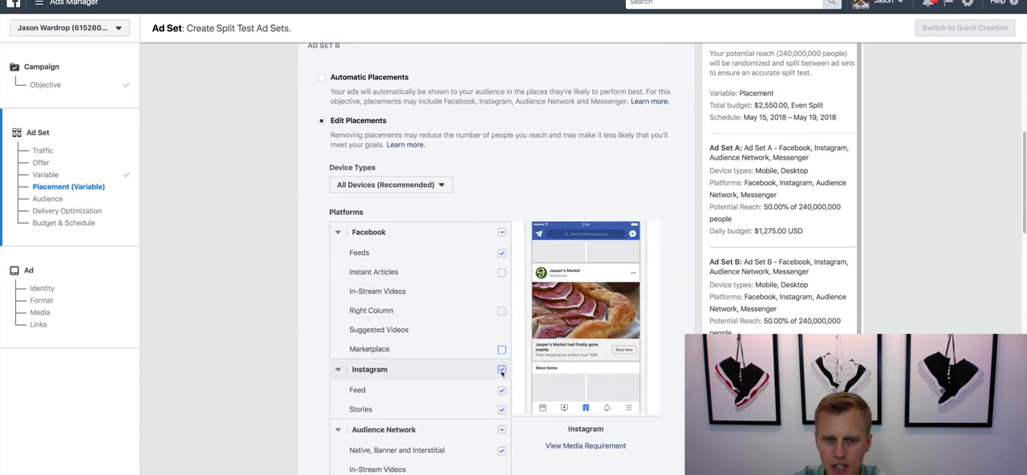
pyautogui.click(502, 430)
pyautogui.scroll(-1, 489, 433)
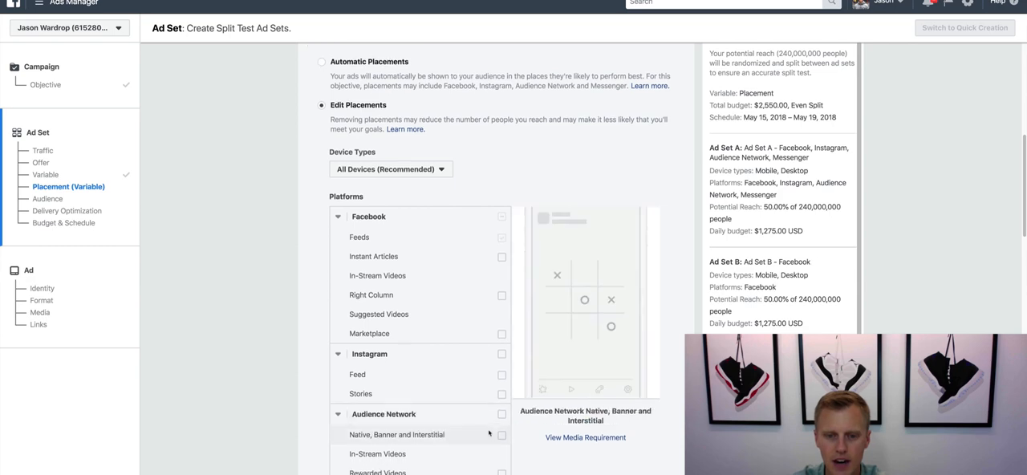
pyautogui.scroll(-2, 488, 433)
pyautogui.scroll(5, 500, 410)
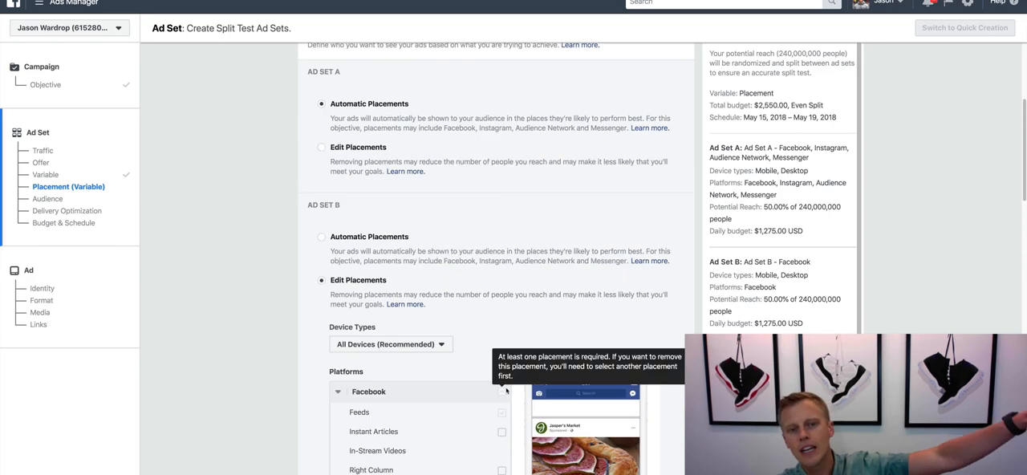
pyautogui.scroll(-3, 506, 391)
pyautogui.scroll(-3, 502, 232)
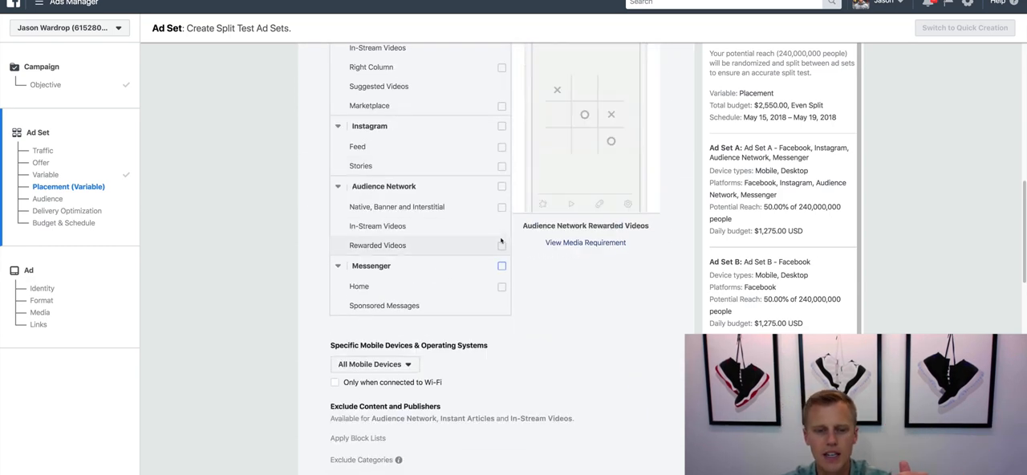
# - Add a third ad set to the split test and limit its placements to the Instagram Feed only
pyautogui.scroll(-2, 501, 241)
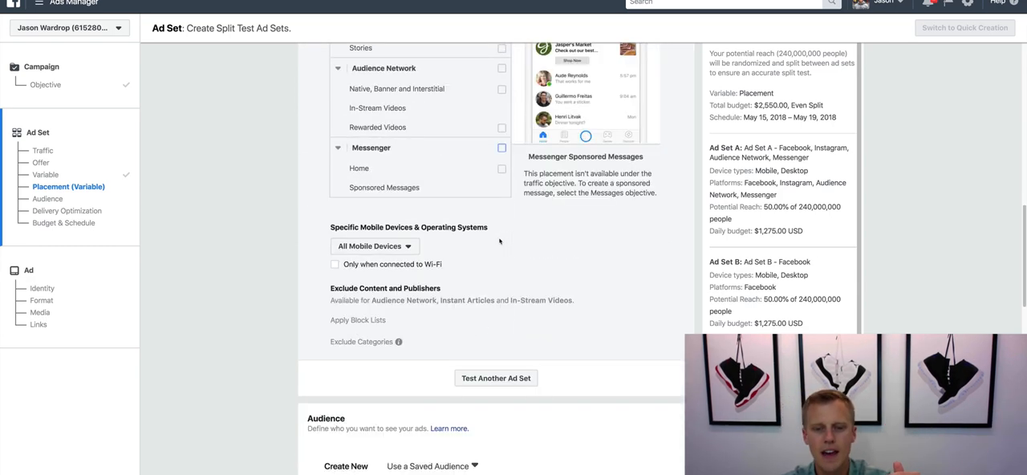
pyautogui.click(499, 382)
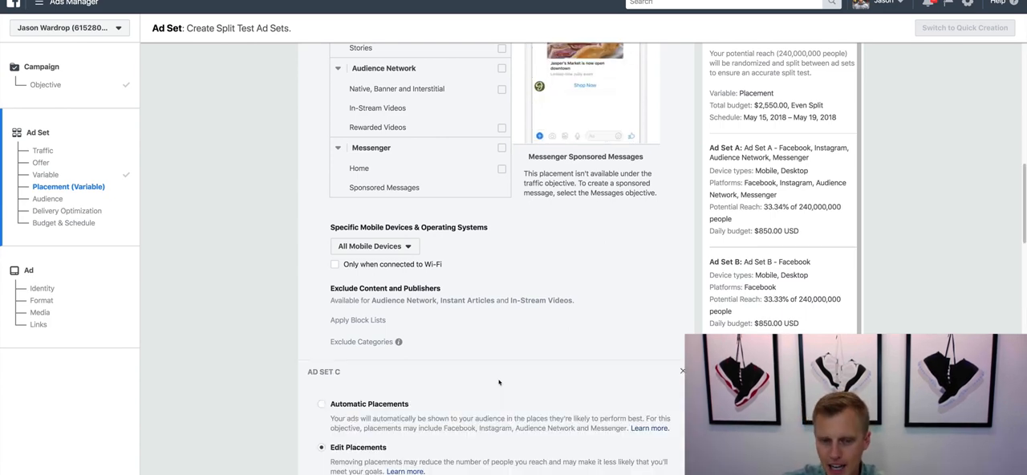
pyautogui.scroll(-3, 502, 375)
pyautogui.scroll(-3, 500, 369)
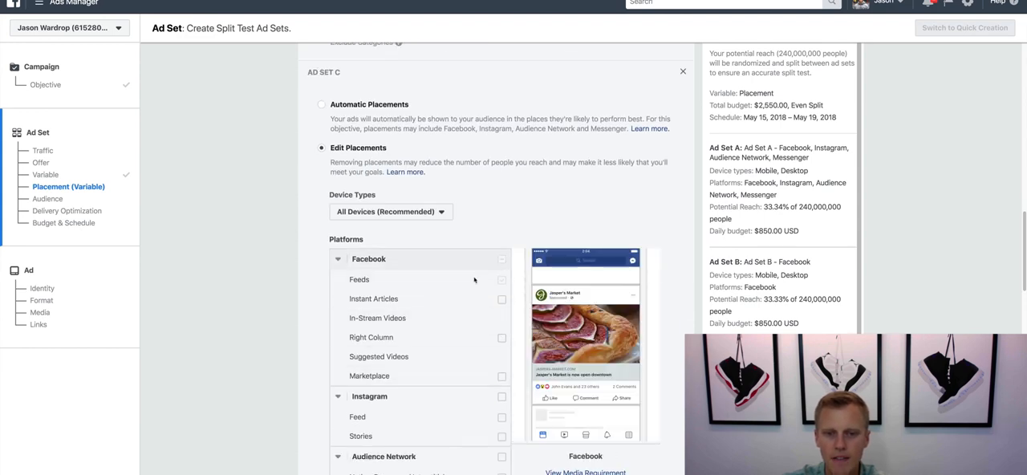
pyautogui.click(502, 397)
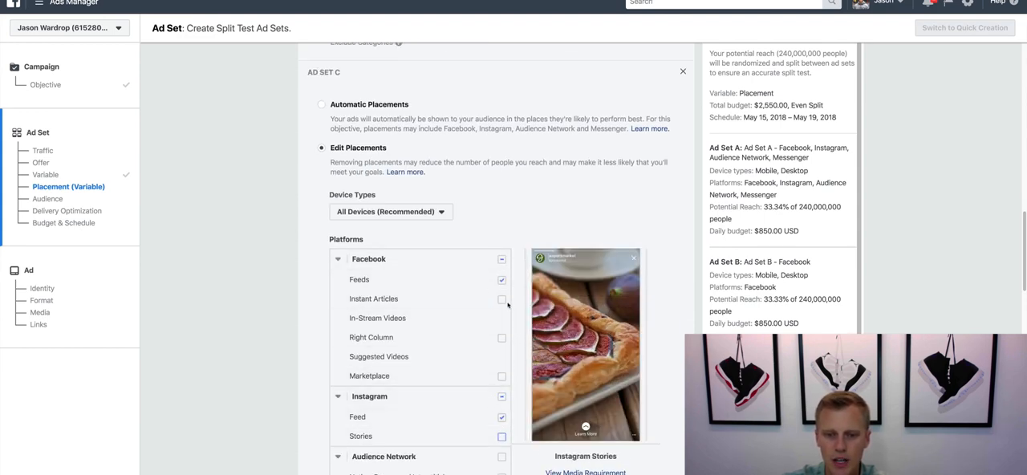
pyautogui.click(502, 260)
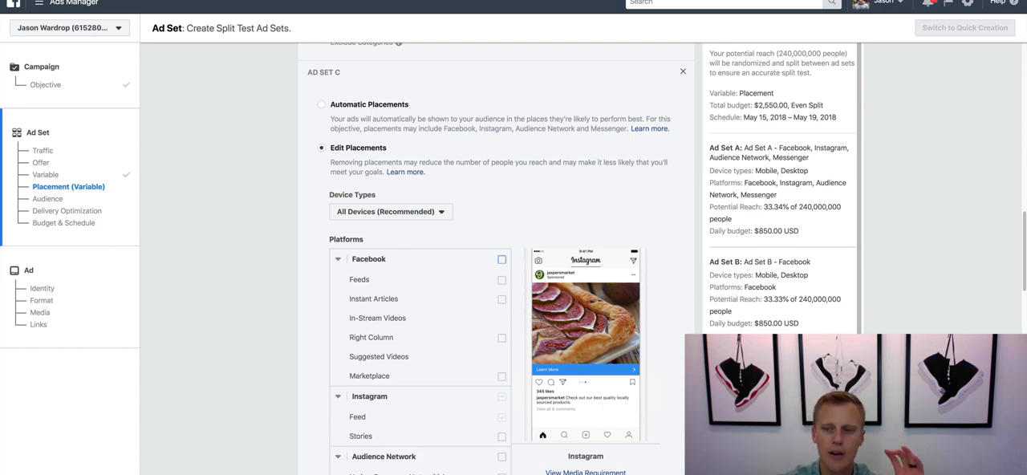
# - Change the split test variable to Audience
pyautogui.scroll(-8, 650, 389)
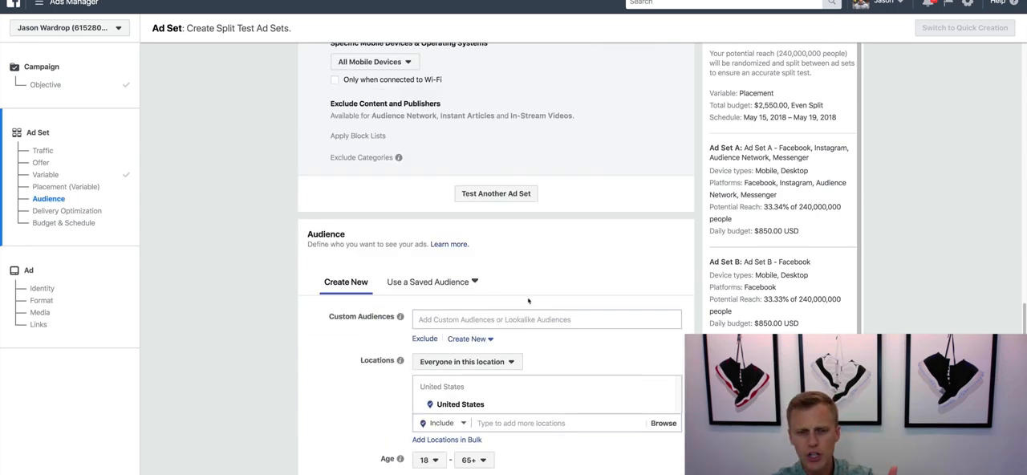
pyautogui.scroll(-2, 486, 303)
pyautogui.scroll(-2, 484, 301)
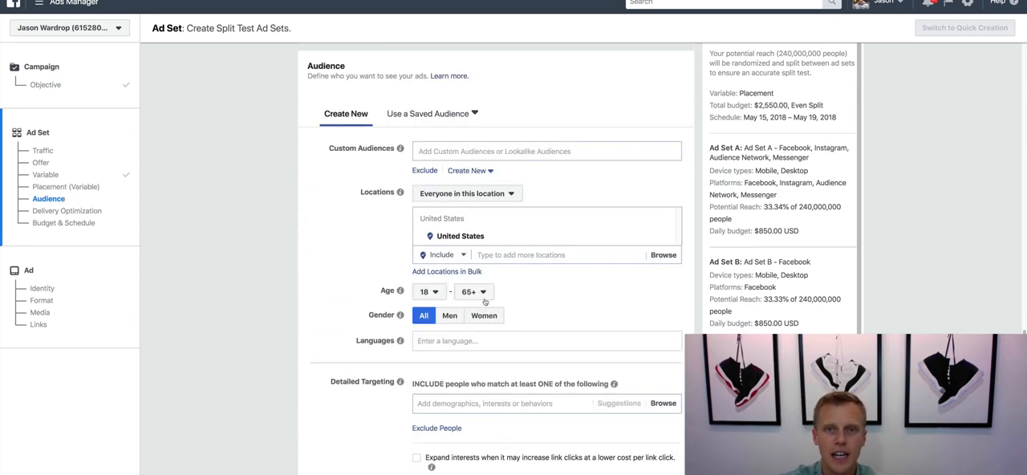
pyautogui.scroll(6, 485, 301)
pyautogui.scroll(10, 485, 301)
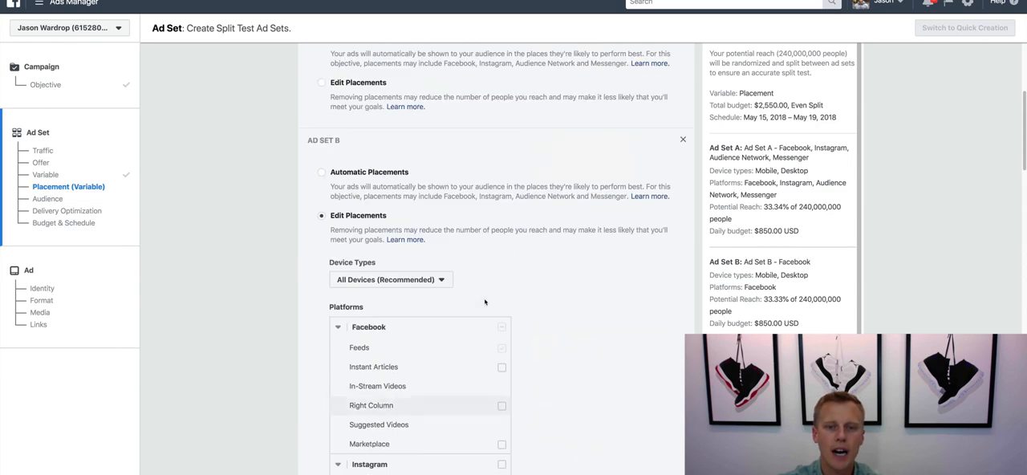
pyautogui.click(418, 203)
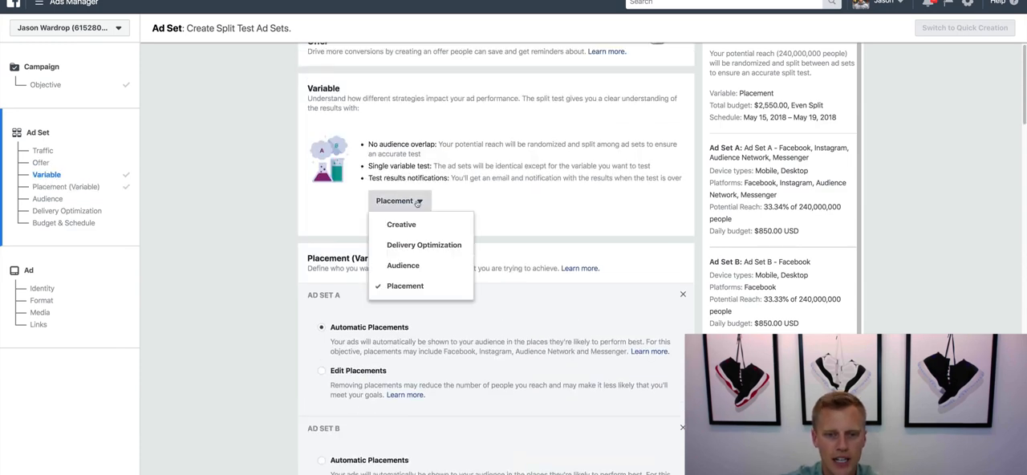
pyautogui.click(402, 266)
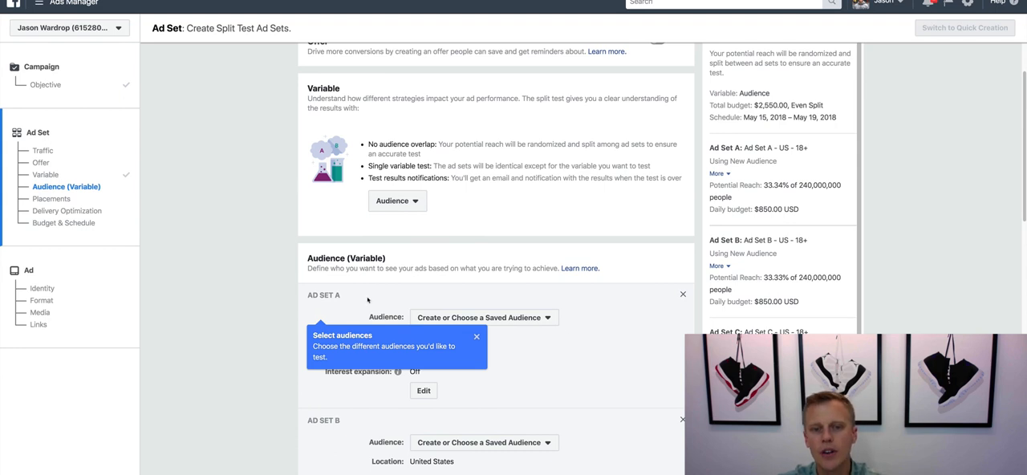
# - Assign the saved audience Dallas Texas - Fitness to Ad Set A and the saved audience Real Estate to Ad Set B
pyautogui.scroll(-1, 271, 327)
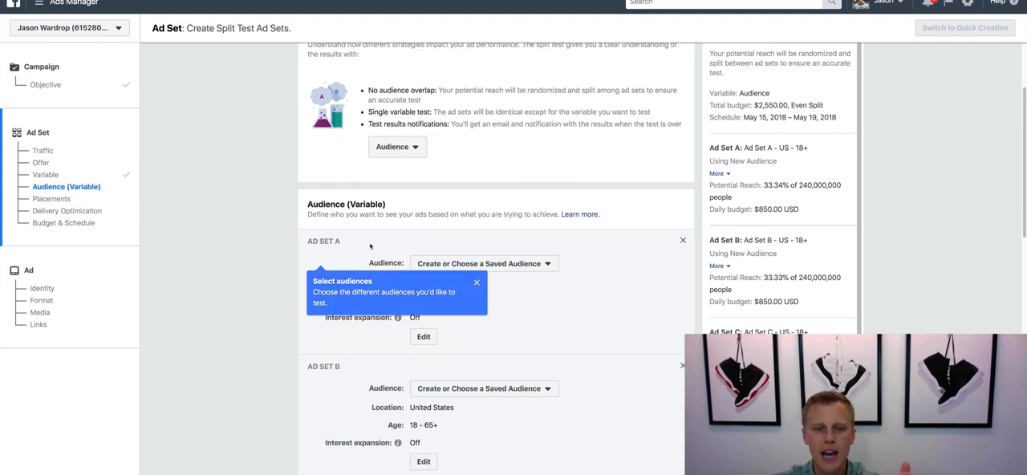
pyautogui.click(483, 268)
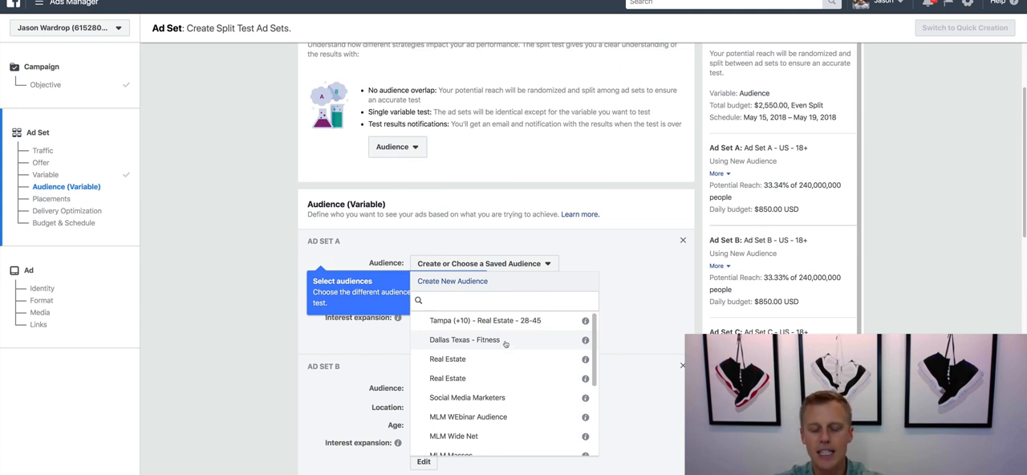
pyautogui.click(506, 343)
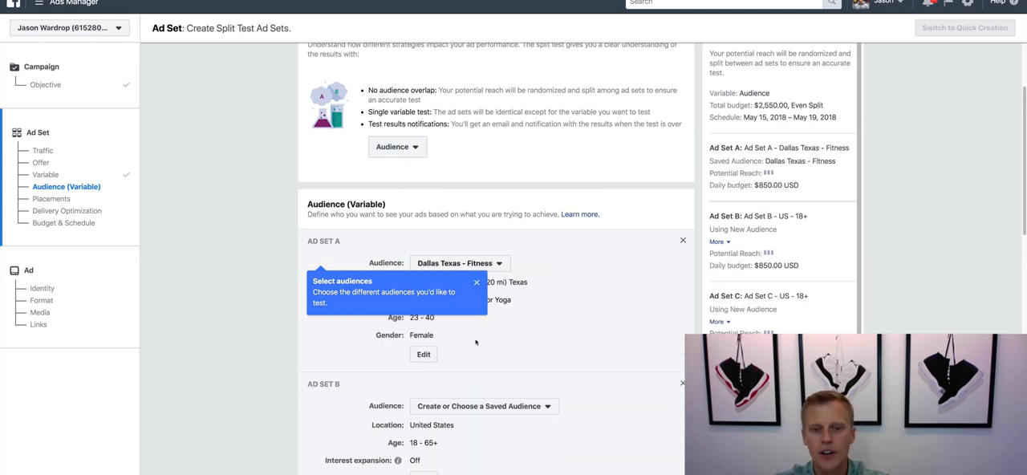
pyautogui.click(534, 408)
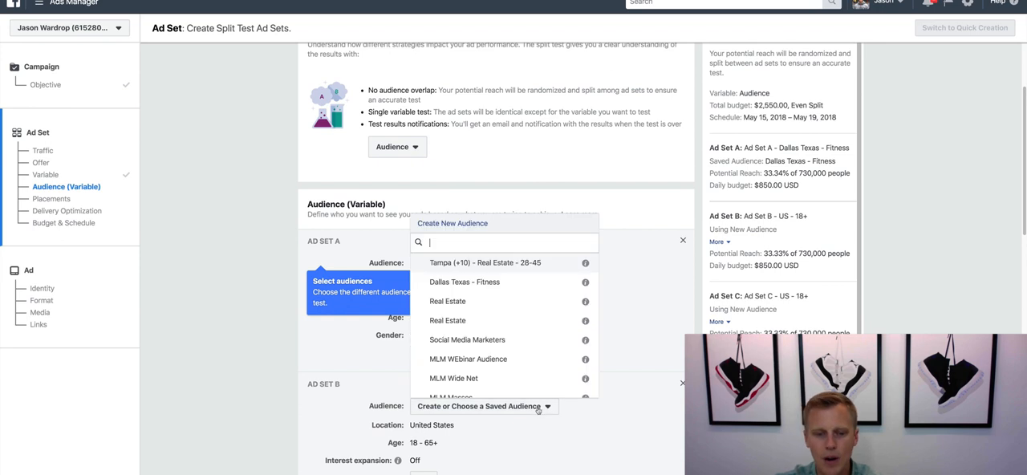
pyautogui.click(499, 308)
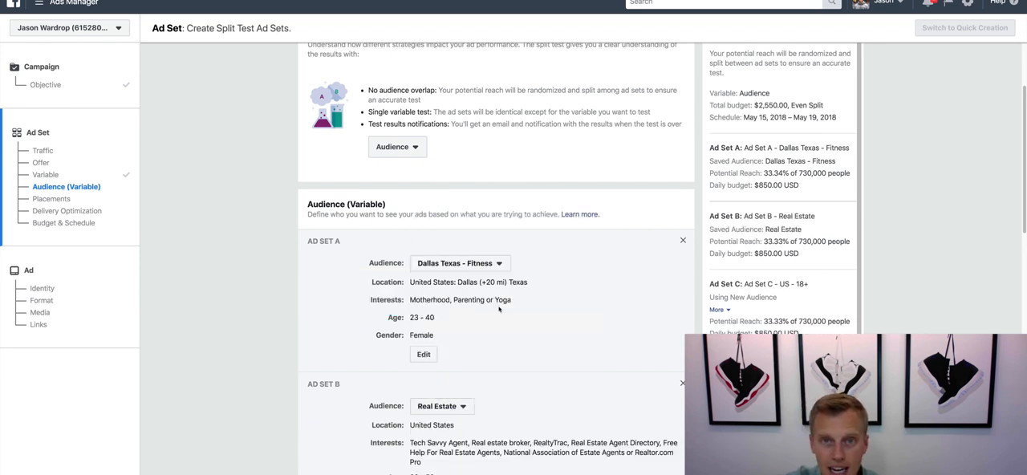
pyautogui.scroll(-2, 535, 317)
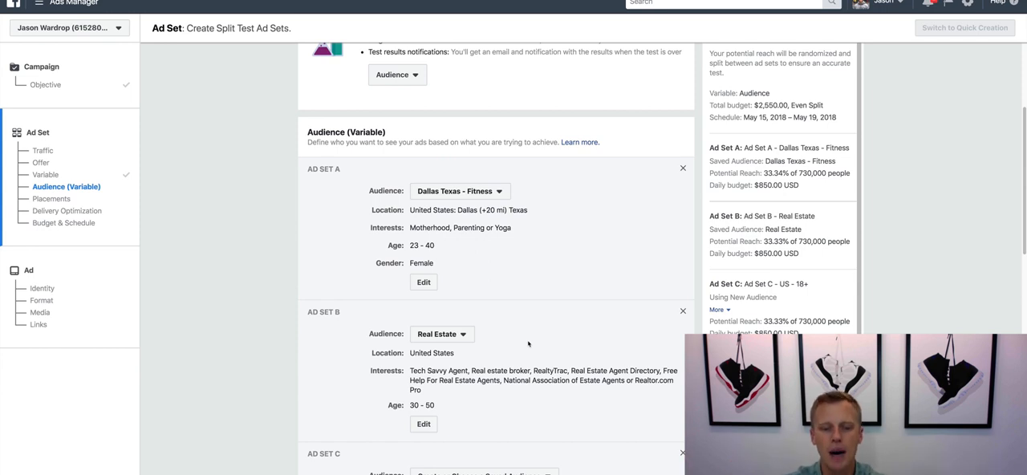
pyautogui.scroll(-1, 531, 339)
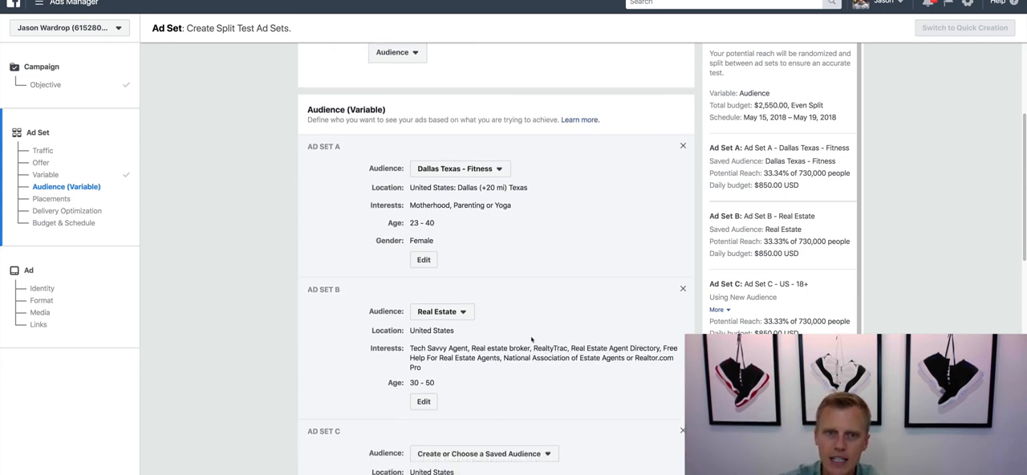
pyautogui.scroll(-1, 531, 339)
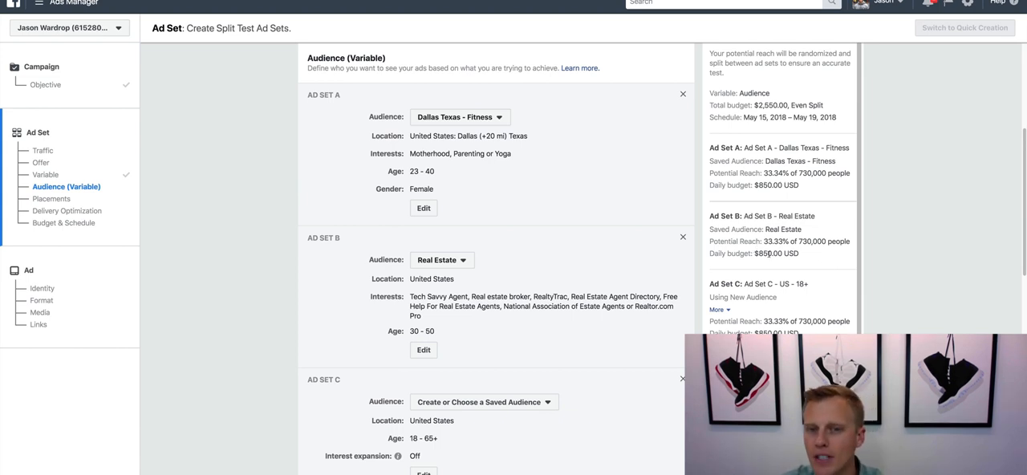
# - Change the split test variable to Creative
pyautogui.scroll(3, 636, 219)
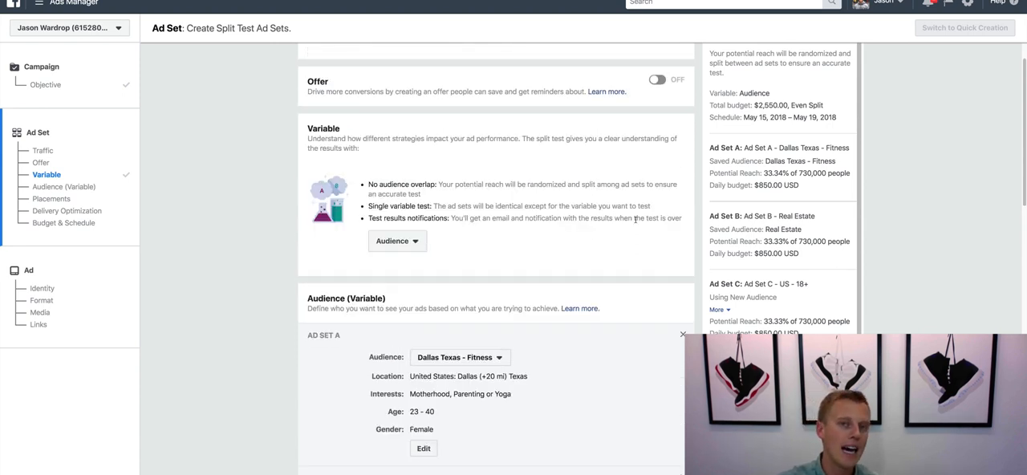
pyautogui.click(403, 242)
pyautogui.click(402, 265)
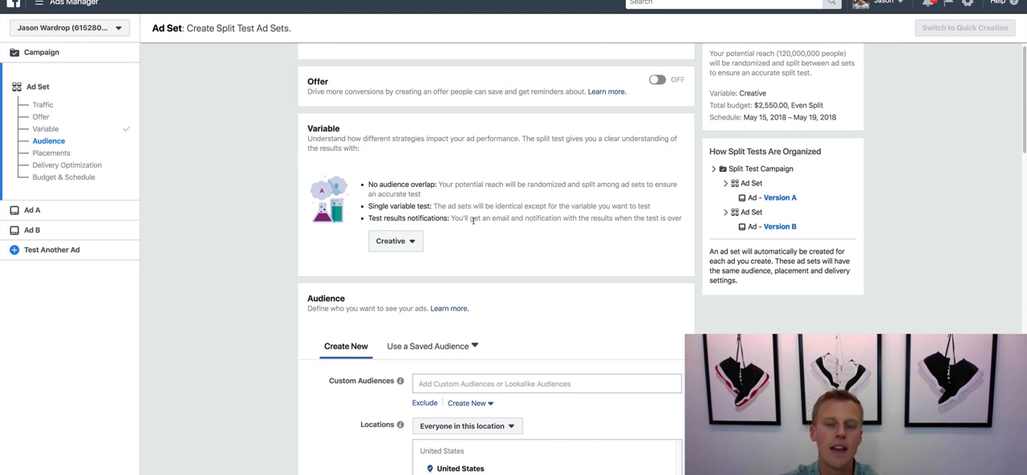
# - Review the shared ad set's audience, placements, ad delivery optimization options, and split test budget and schedule
pyautogui.scroll(-2, 472, 227)
pyautogui.scroll(2, 360, 293)
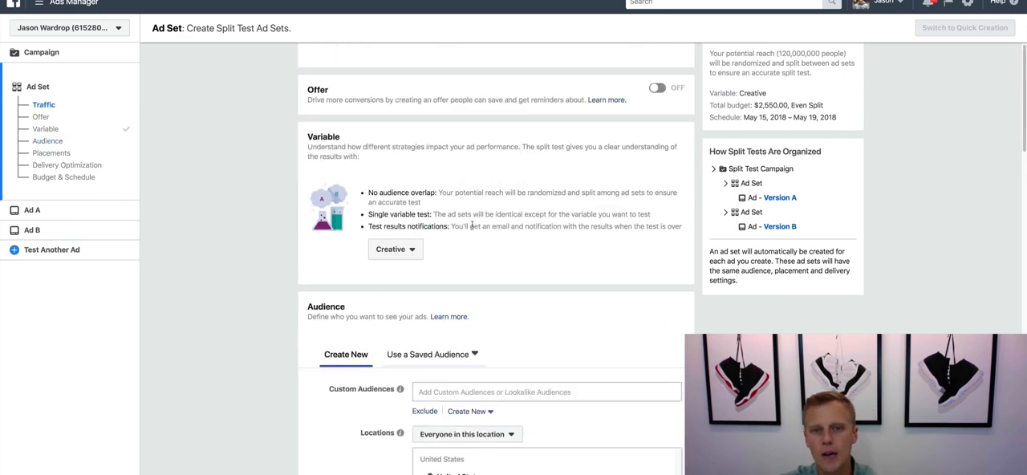
pyautogui.scroll(-1, 342, 299)
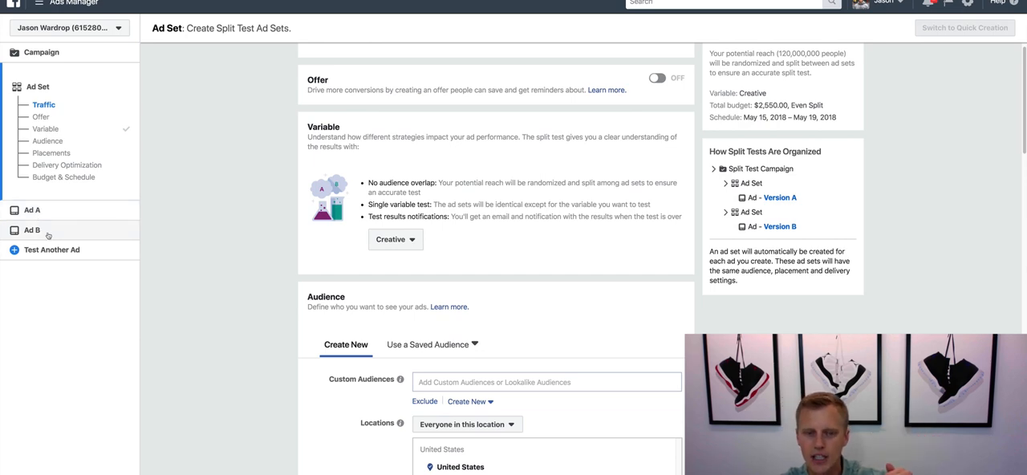
pyautogui.scroll(-3, 323, 305)
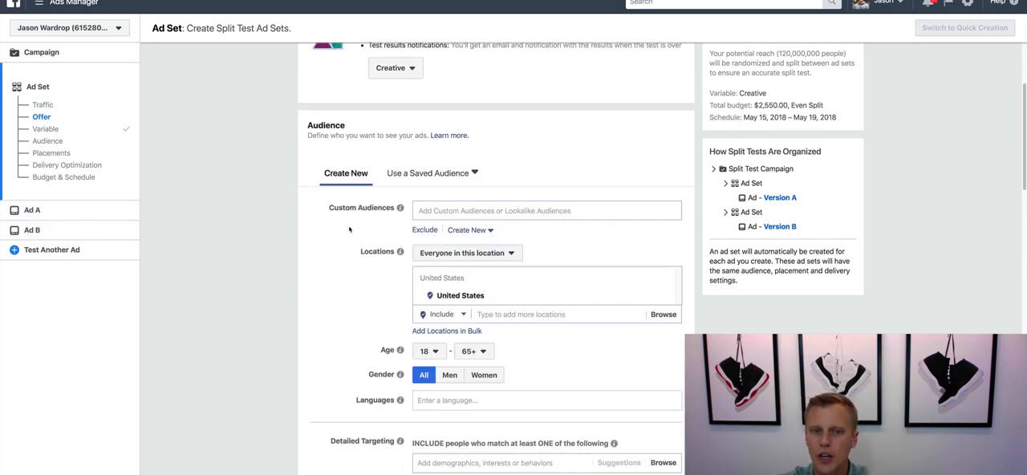
pyautogui.scroll(-7, 467, 218)
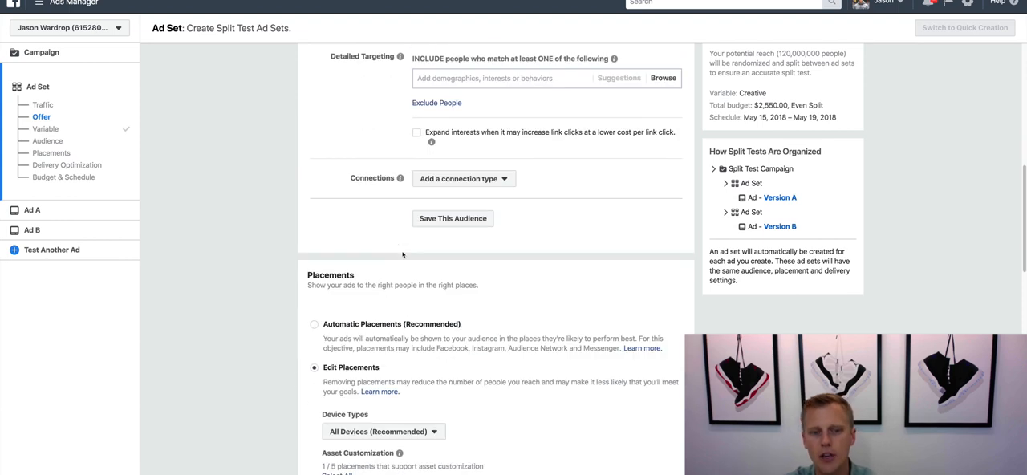
pyautogui.scroll(-9, 376, 355)
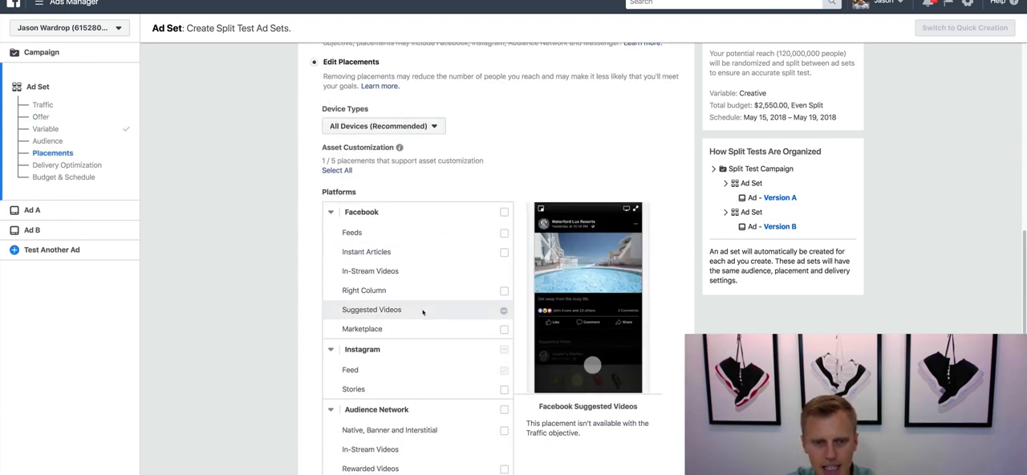
pyautogui.scroll(-4, 423, 313)
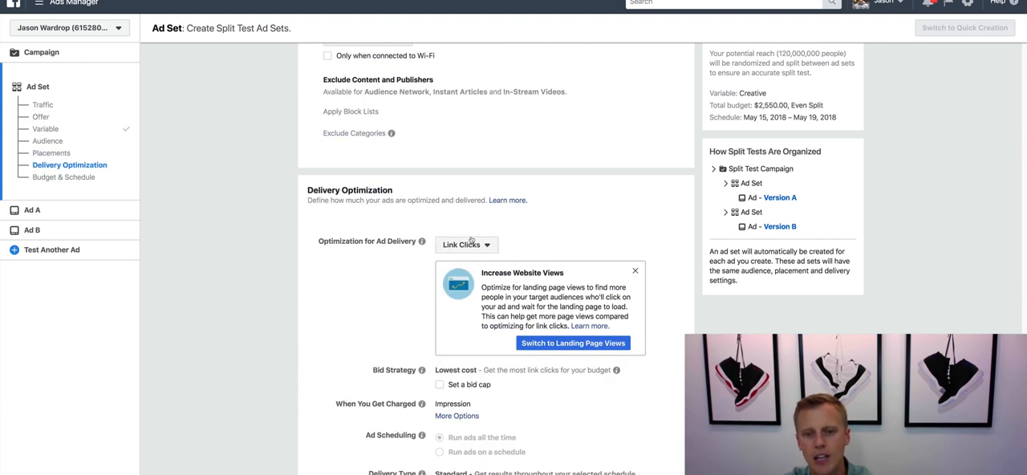
pyautogui.click(470, 242)
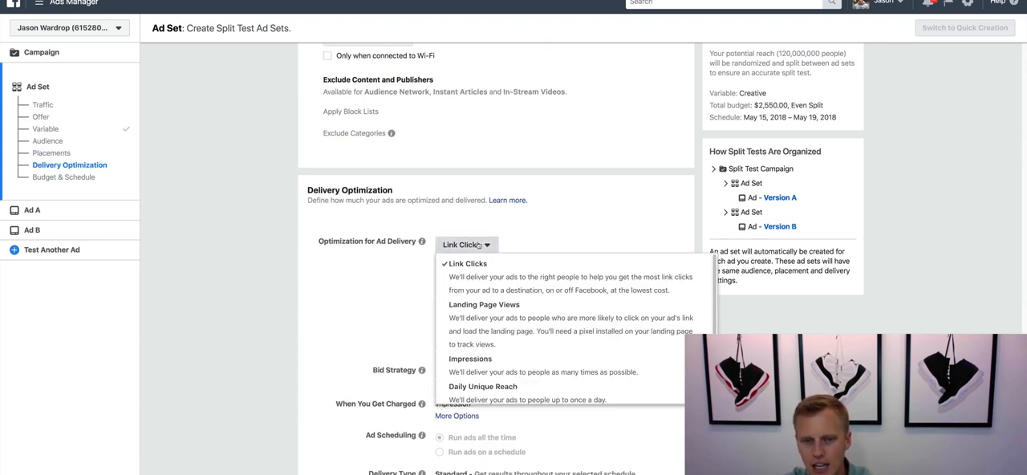
pyautogui.click(331, 305)
pyautogui.scroll(-4, 376, 308)
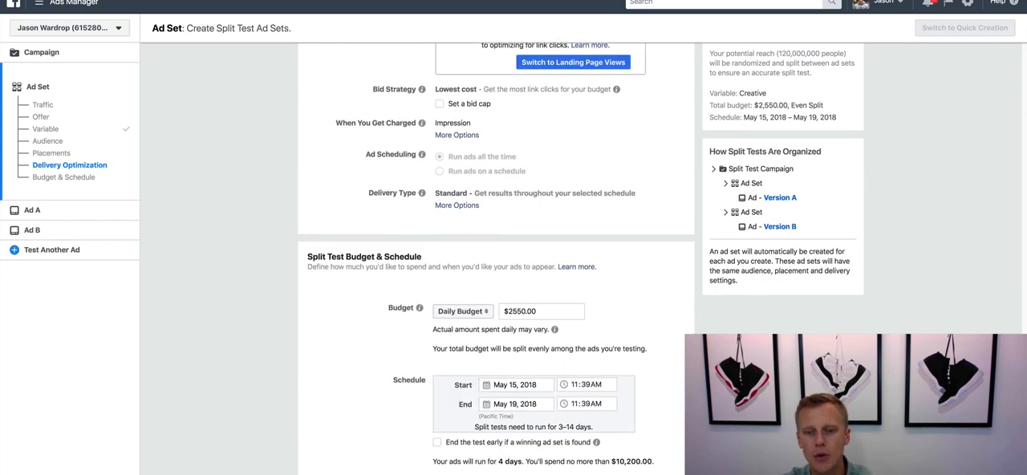
# - Open Ad A and review its identity, format, image and link settings
pyautogui.click(32, 210)
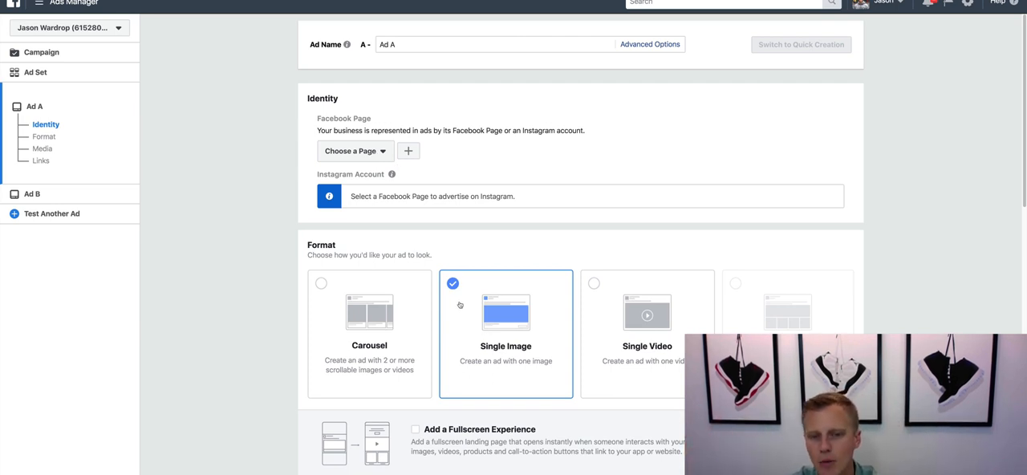
pyautogui.scroll(-10, 482, 333)
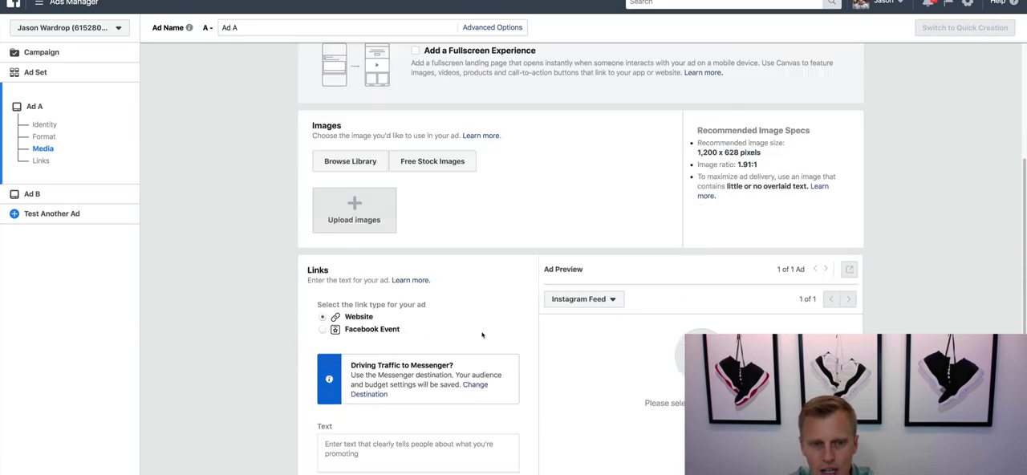
pyautogui.scroll(-2, 482, 333)
pyautogui.scroll(6, 482, 332)
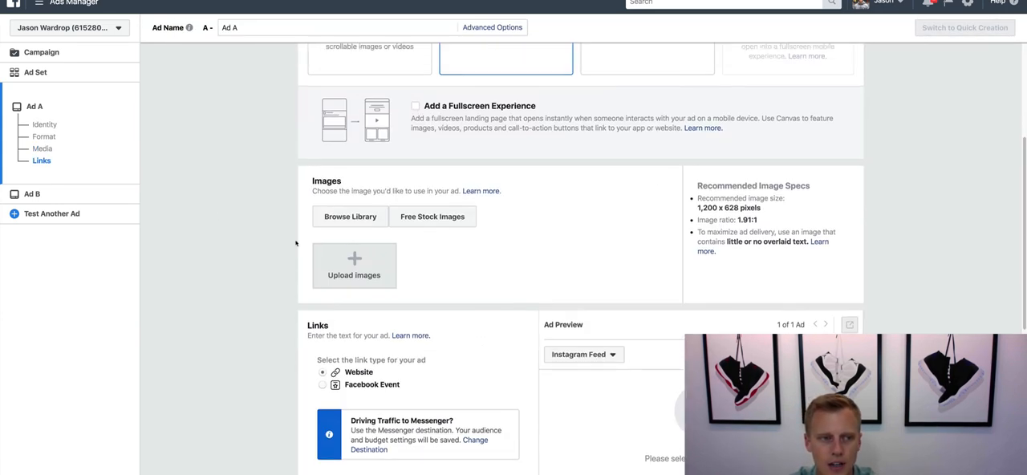
# - Set Ad B's format to Single Video and choose its Facebook Page and connected Instagram account
pyautogui.click(32, 195)
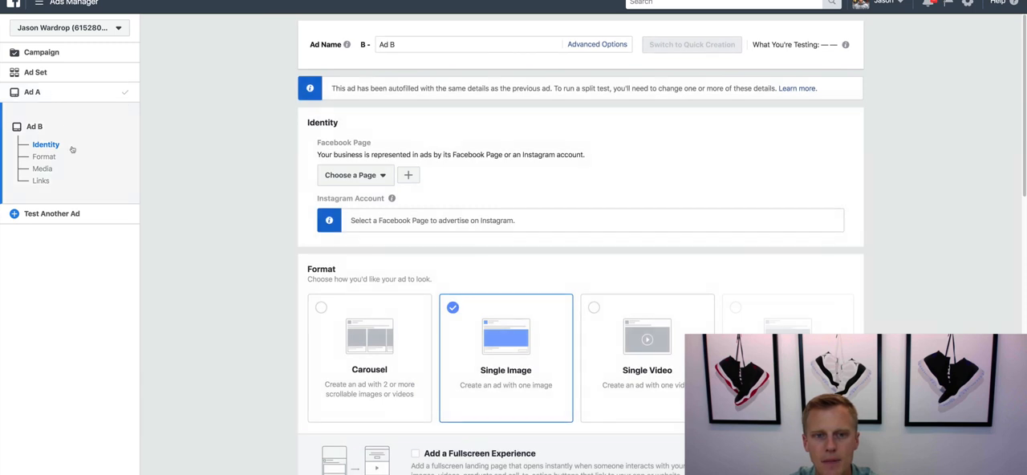
pyautogui.click(656, 344)
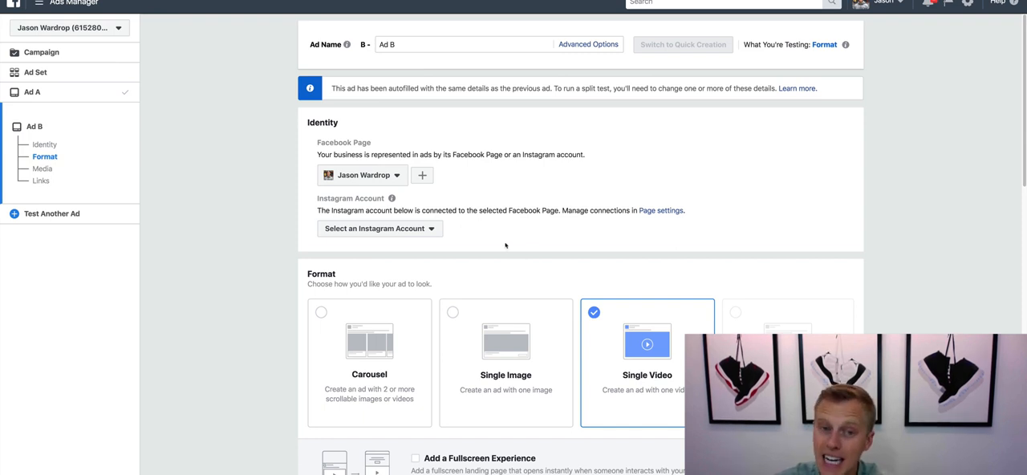
pyautogui.click(411, 229)
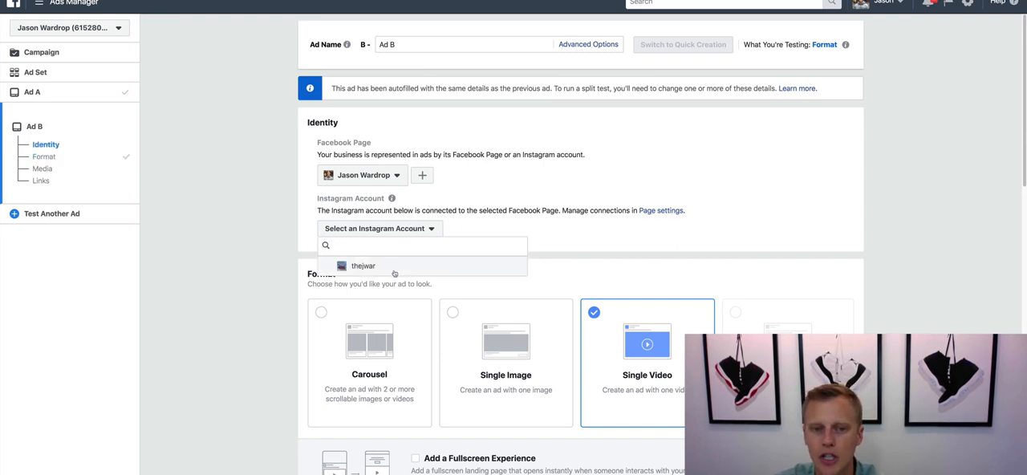
pyautogui.click(394, 268)
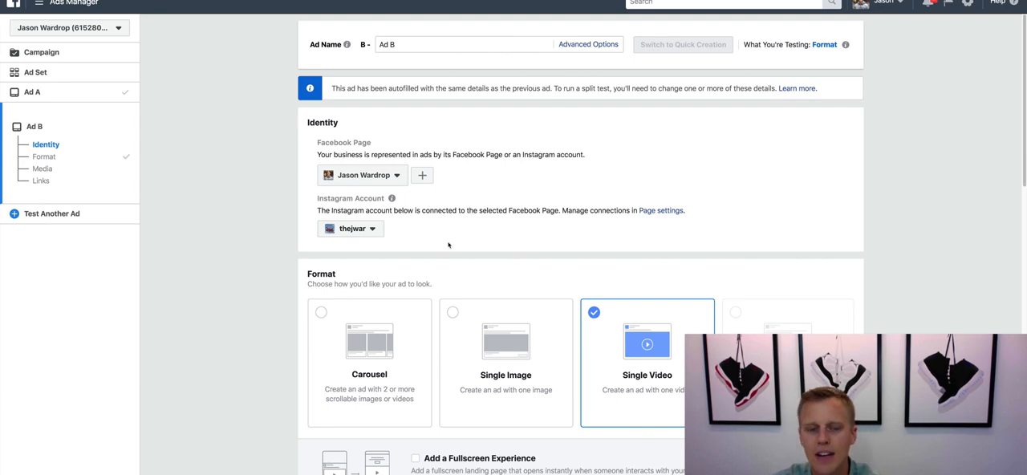
# - Examine Ad B's video upload area and its ad text and website URL fields
pyautogui.scroll(-3, 449, 245)
pyautogui.scroll(-2, 487, 271)
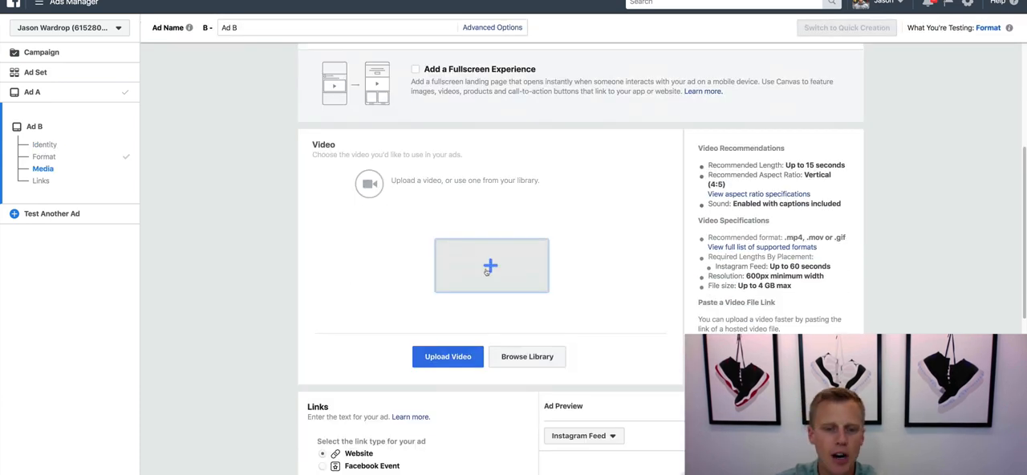
pyautogui.scroll(-3, 436, 296)
pyautogui.click(392, 423)
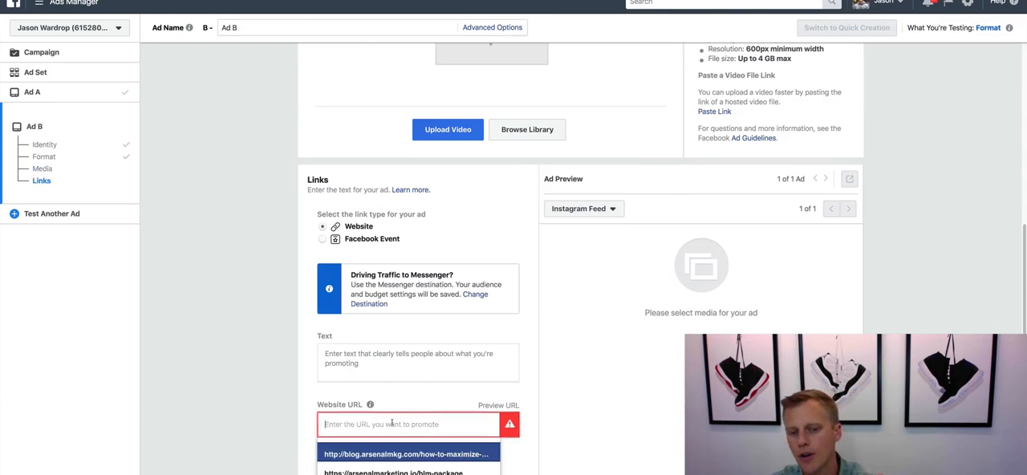
pyautogui.click(394, 356)
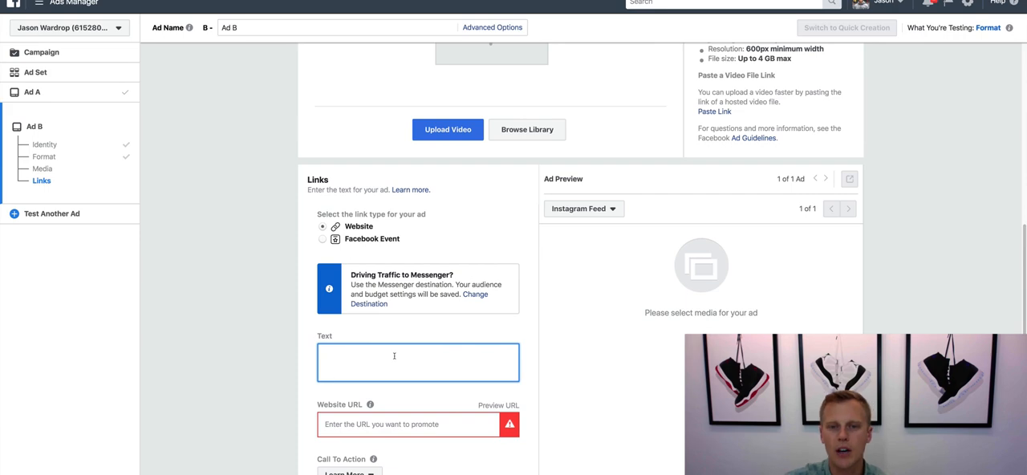
# - Return to Ad A and examine its image upload options and its text, website URL and call-to-action fields
pyautogui.scroll(2, 417, 348)
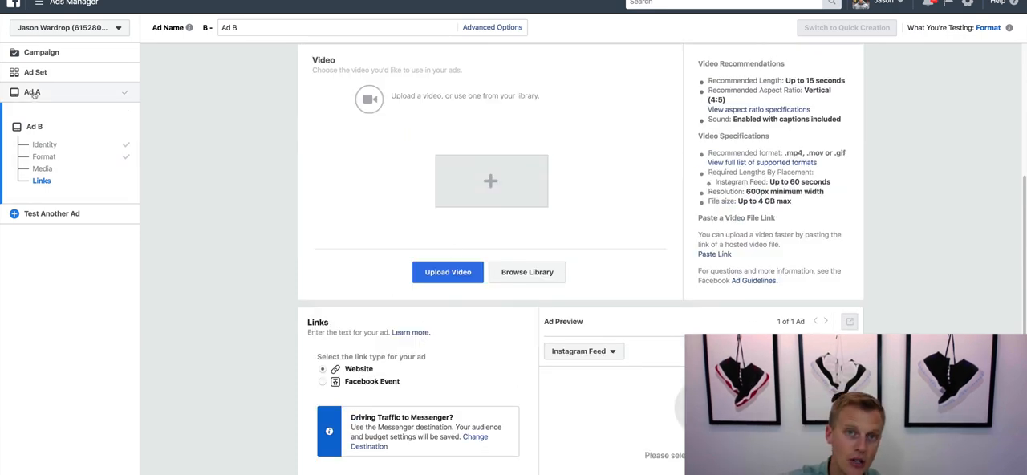
pyautogui.click(33, 93)
pyautogui.scroll(-10, 411, 329)
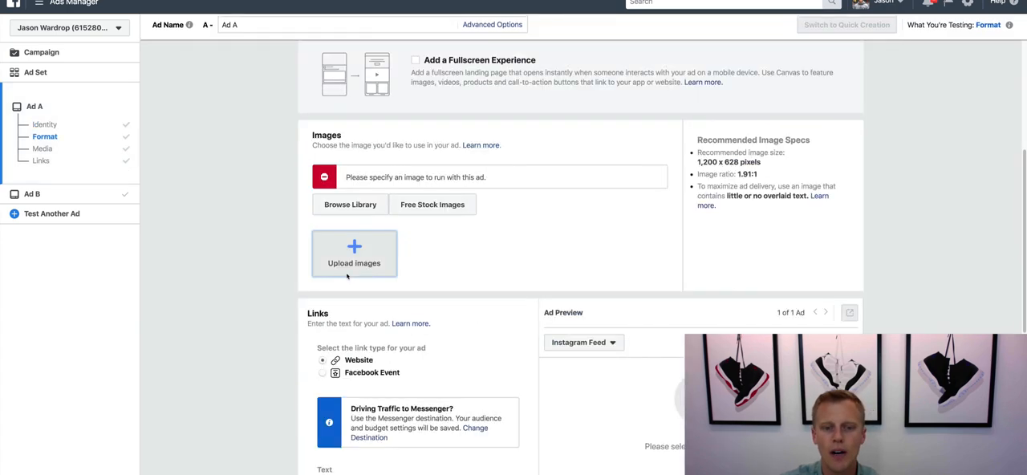
pyautogui.click(394, 268)
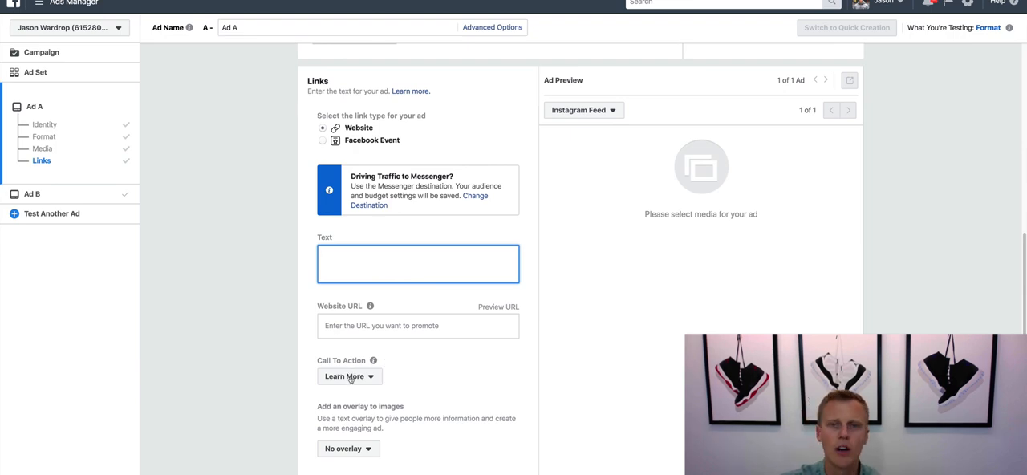
pyautogui.scroll(5, 399, 367)
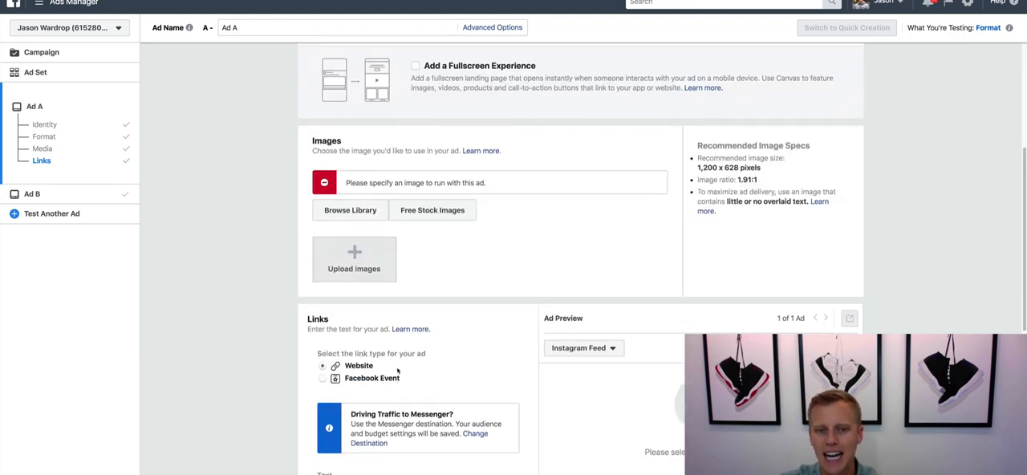
pyautogui.scroll(2, 398, 370)
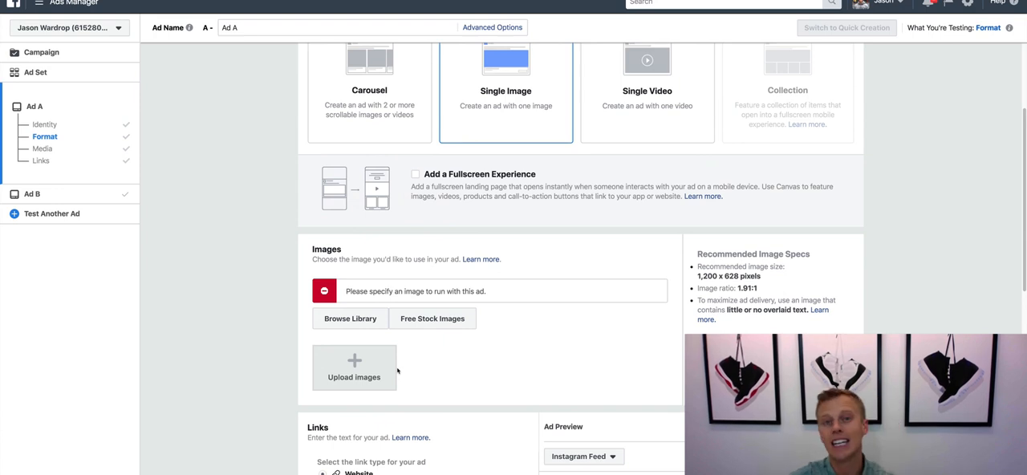